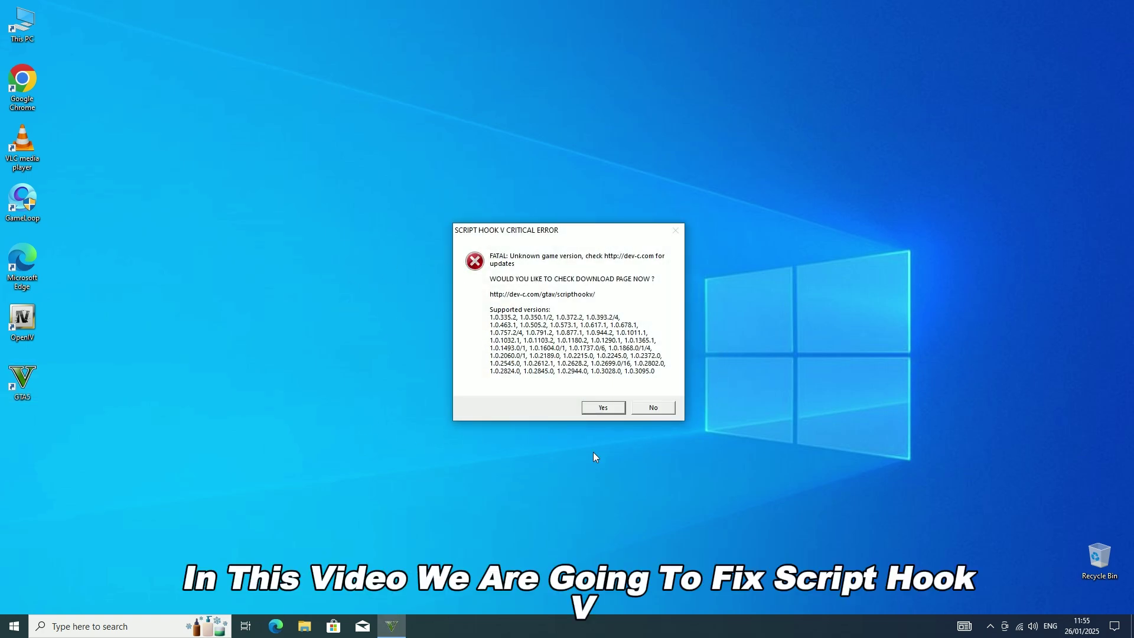
- Choose No on the Script Hook V Critical Error dialog to dismiss it
left_click(655, 408)
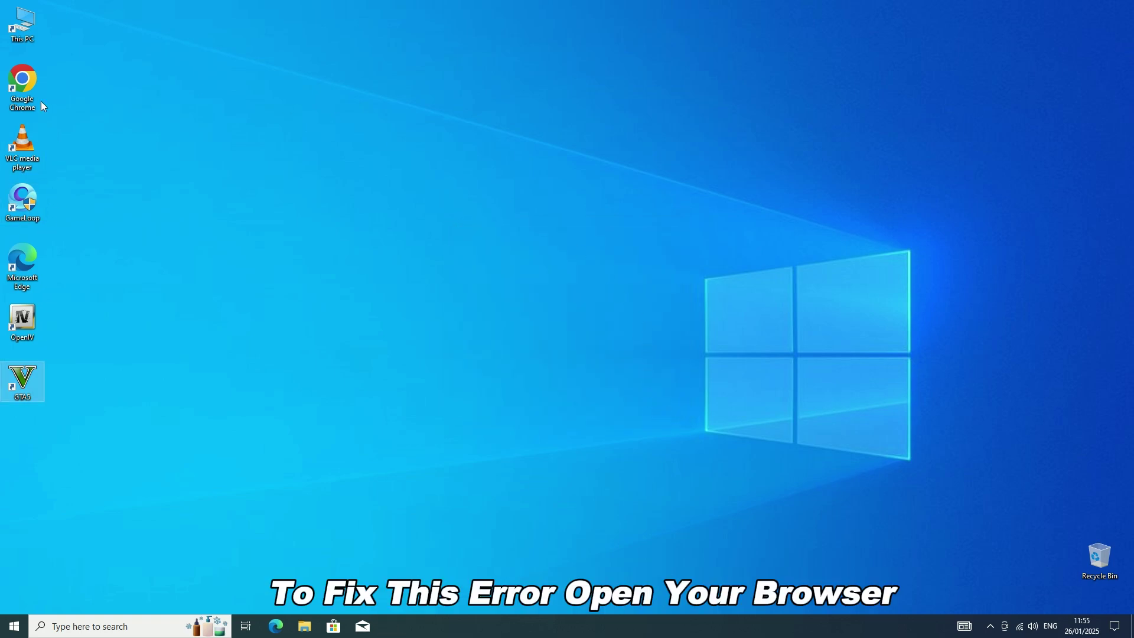
- Launch Chrome from the desktop and search Google for 'script hook v'
double_click(19, 89)
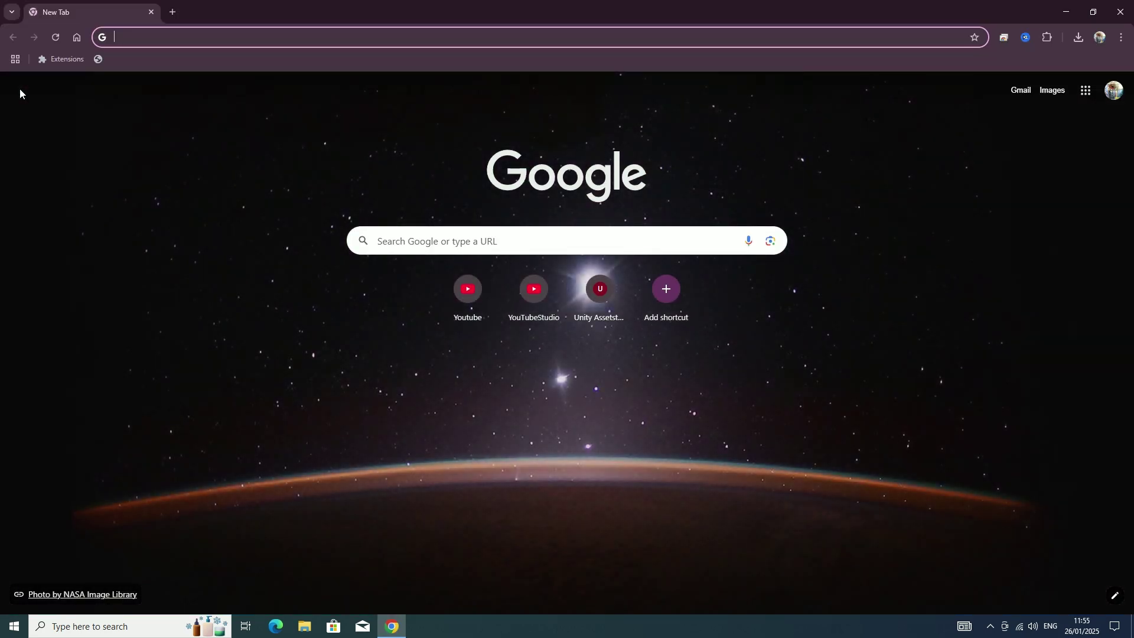
type("script ")
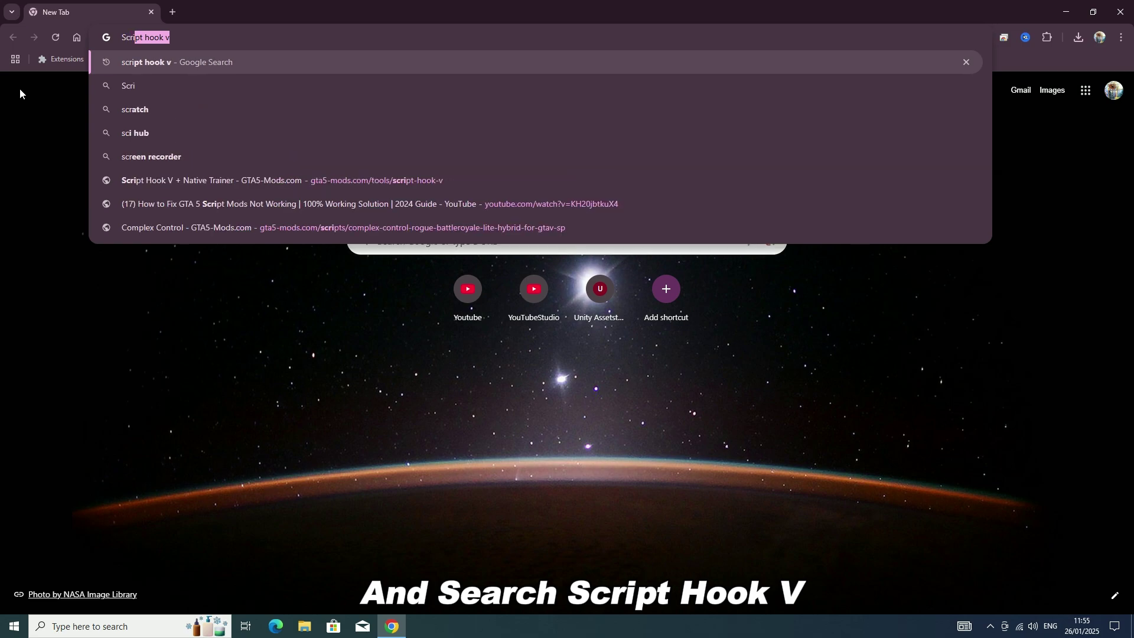
type("Hook V")
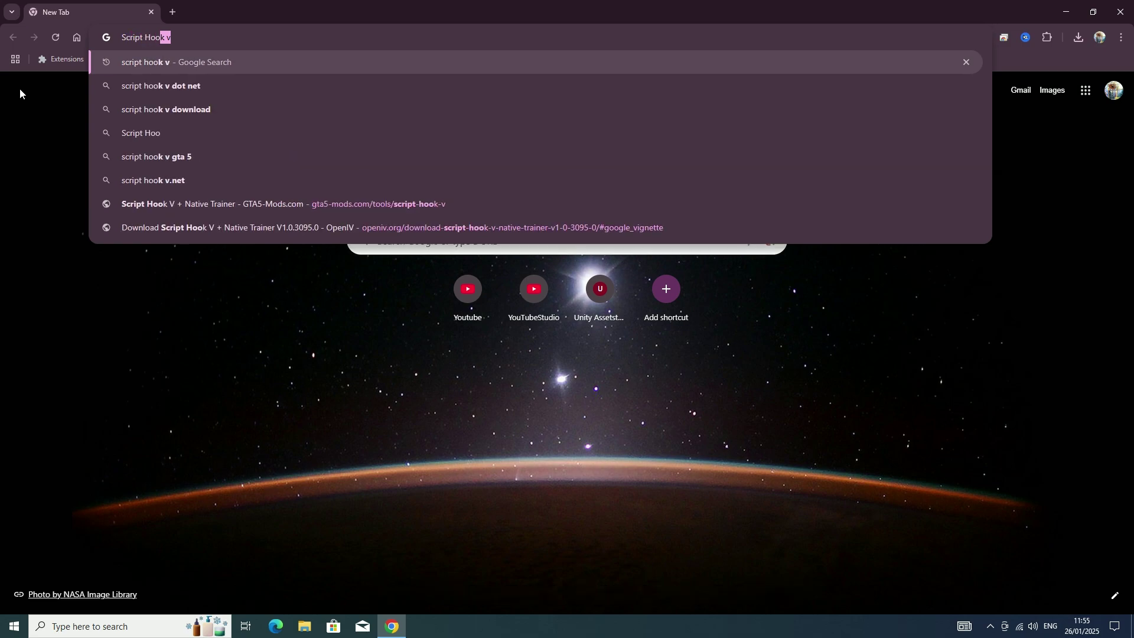
key("Return")
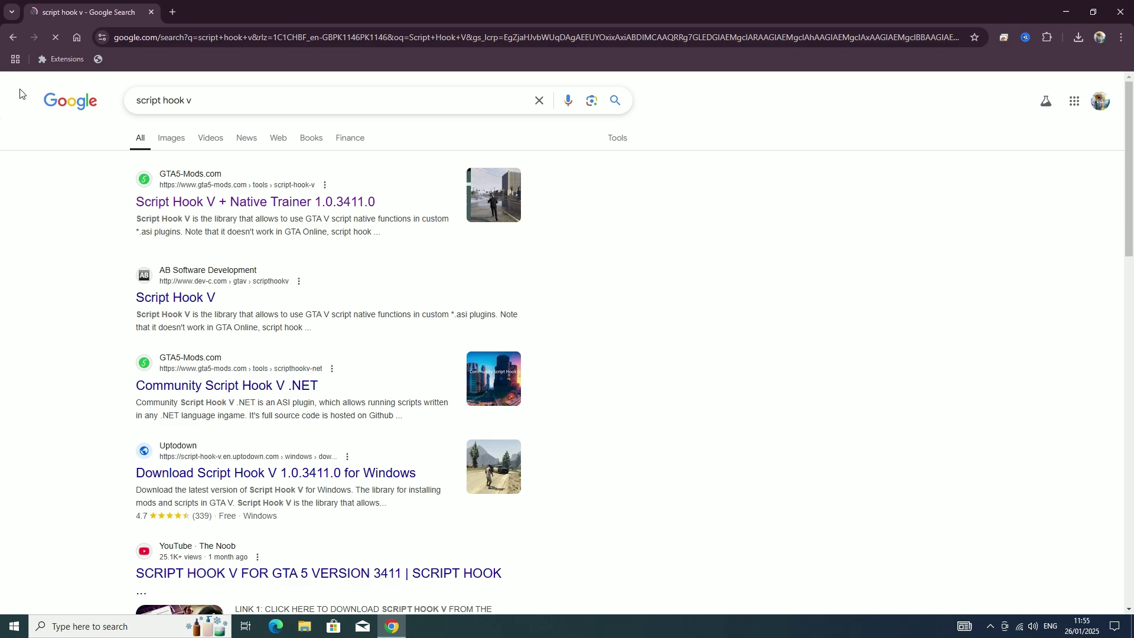
- Download the ScriptHookV_1.0.3411.0 zip from dev-c.com and open it in WinRAR
left_click(255, 202)
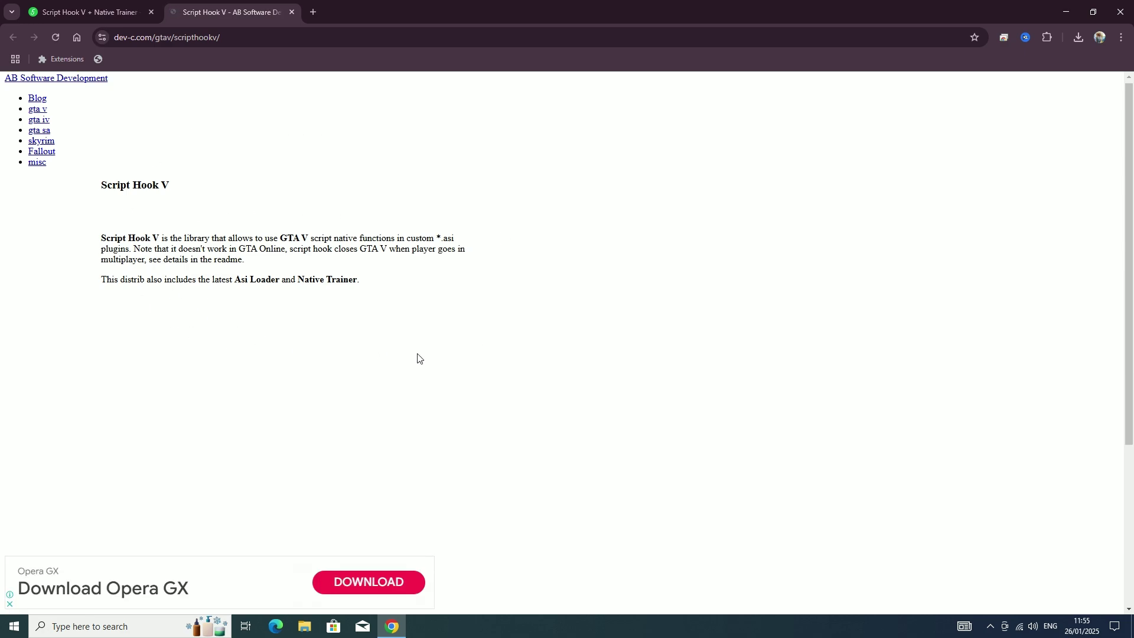
scroll(416, 354, "down", 5)
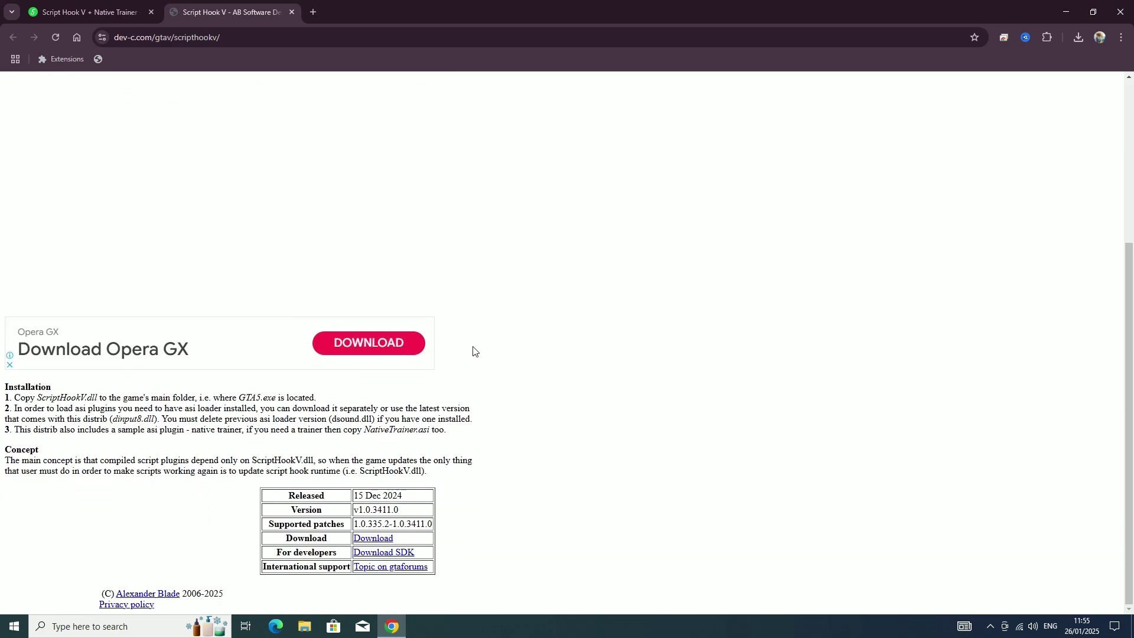
left_click(373, 538)
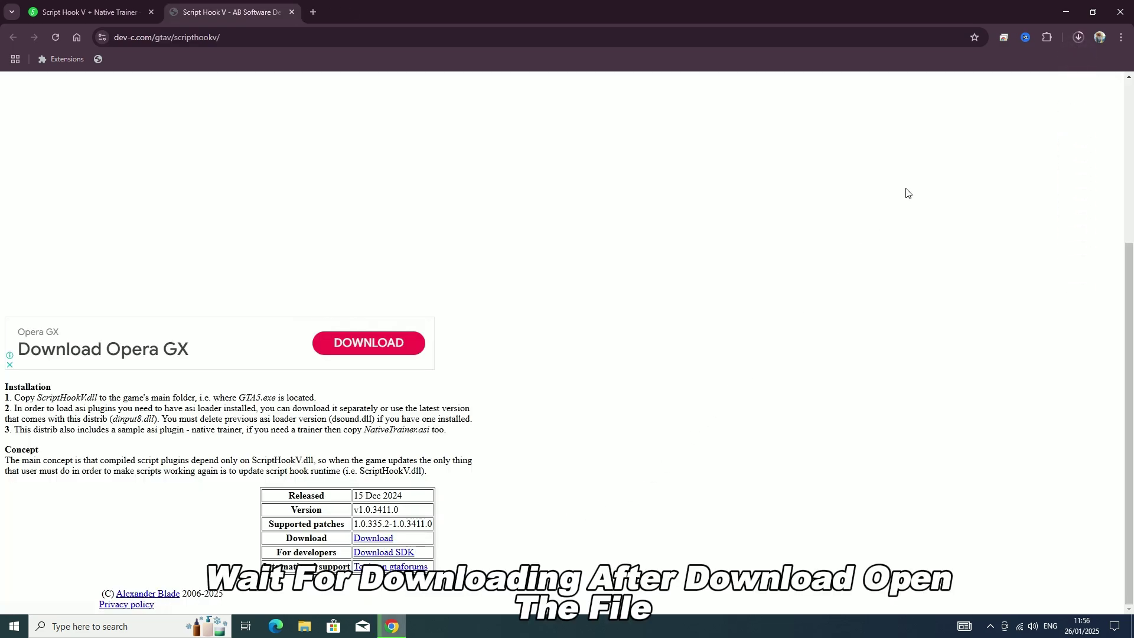
left_click(1079, 37)
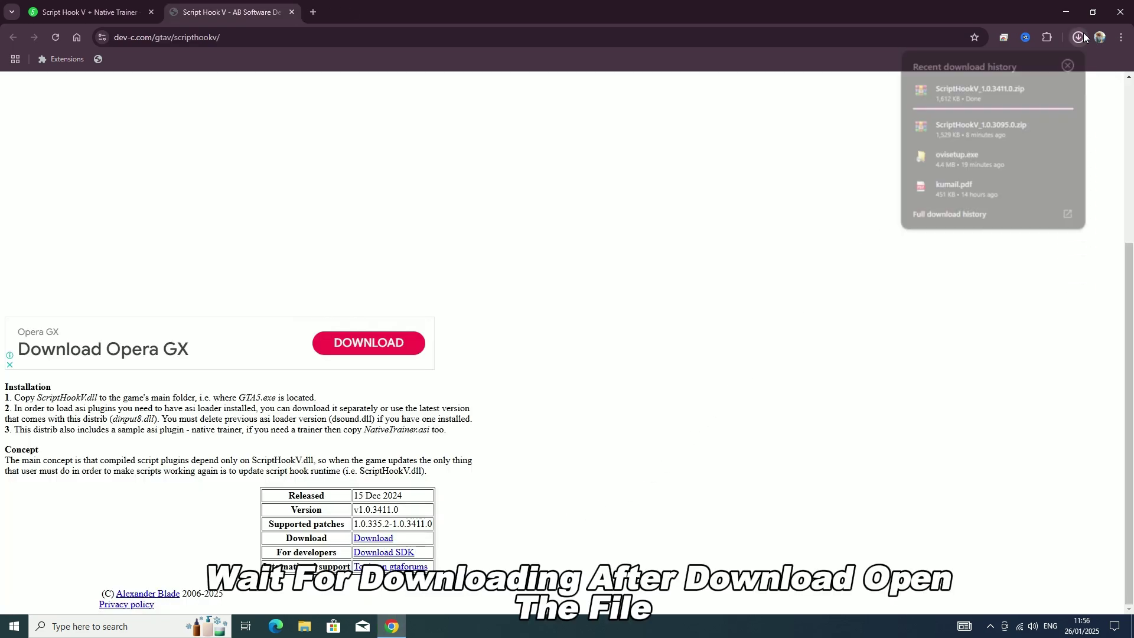
left_click(978, 90)
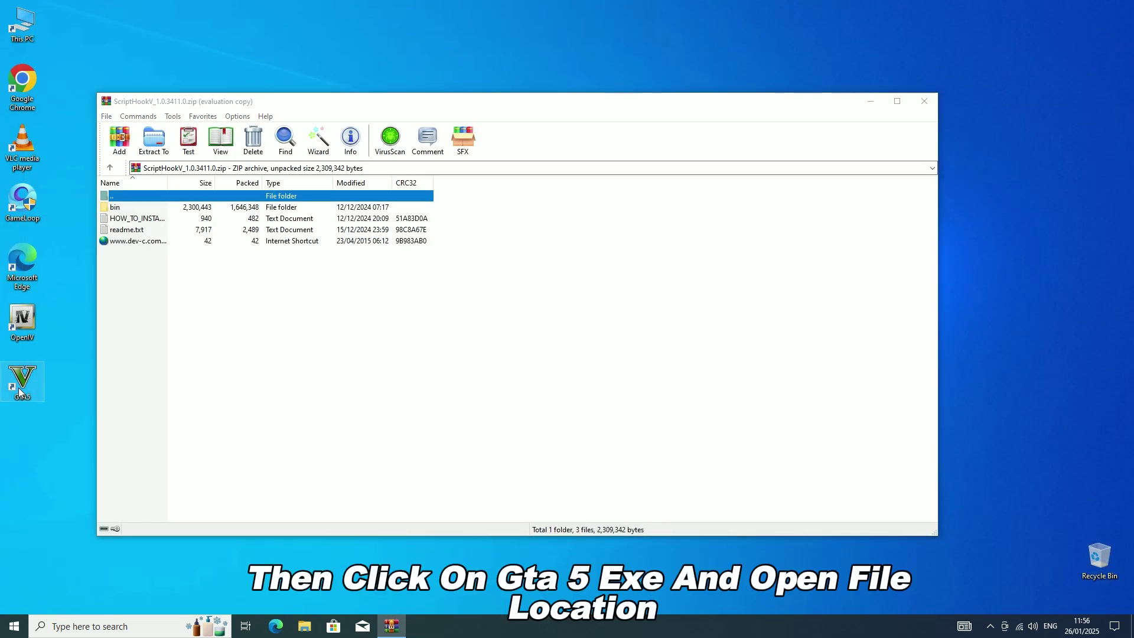
- Open the GTA5 install folder via its shortcut's file location, maximized
right_click(21, 390)
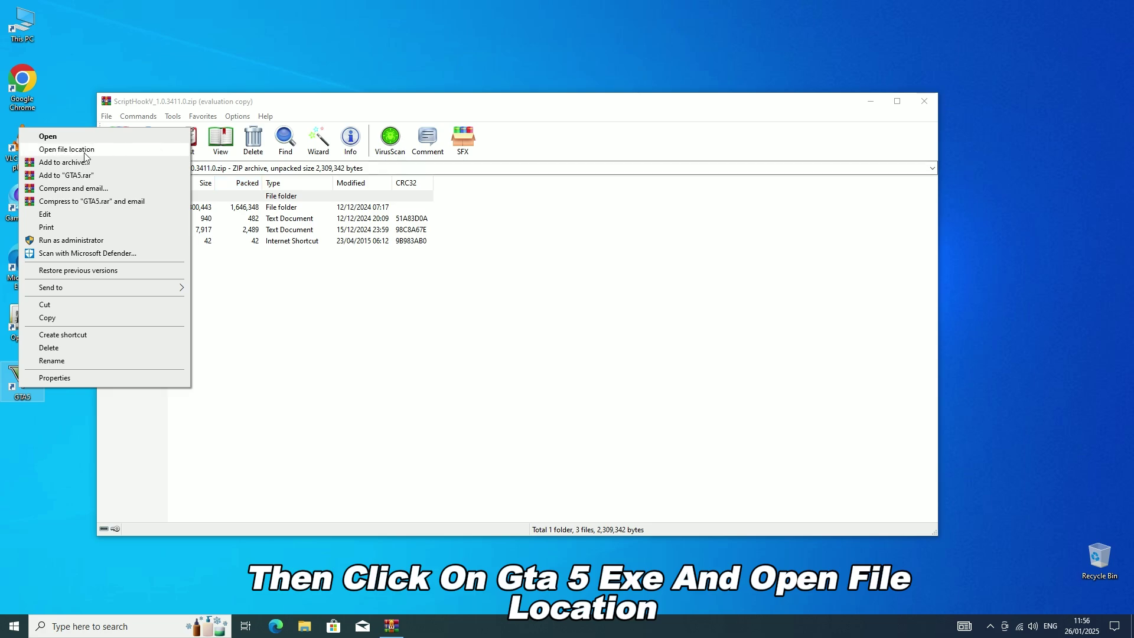
left_click(66, 149)
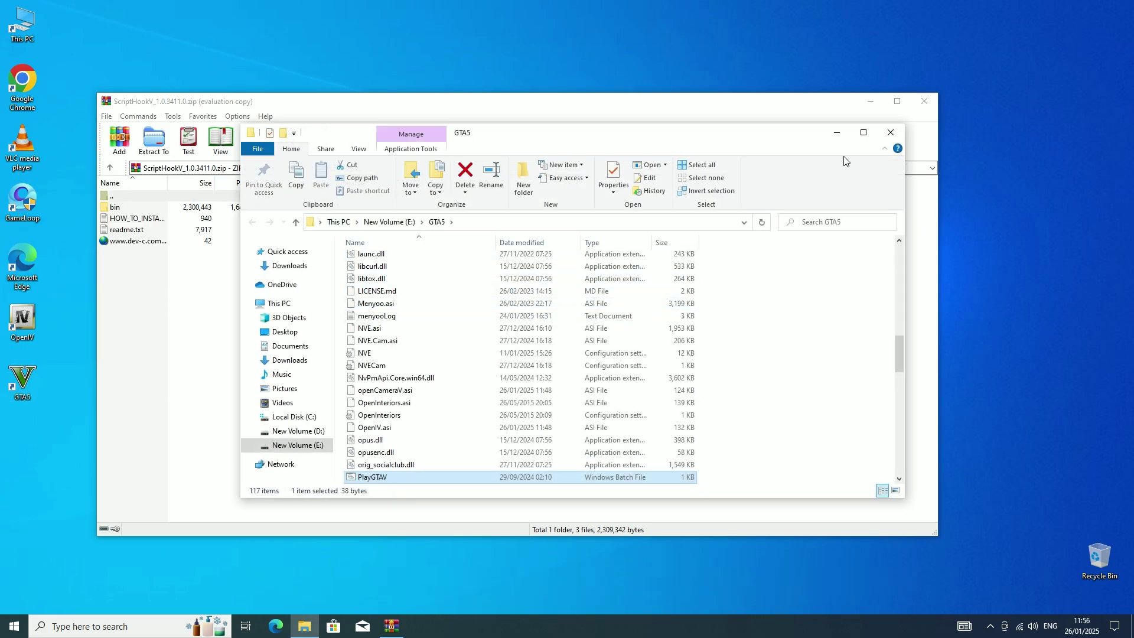
left_click(862, 133)
- Move the WinRAR window aside, then delete the old ScriptHookV.dll and ScriptHookV files
left_click(390, 627)
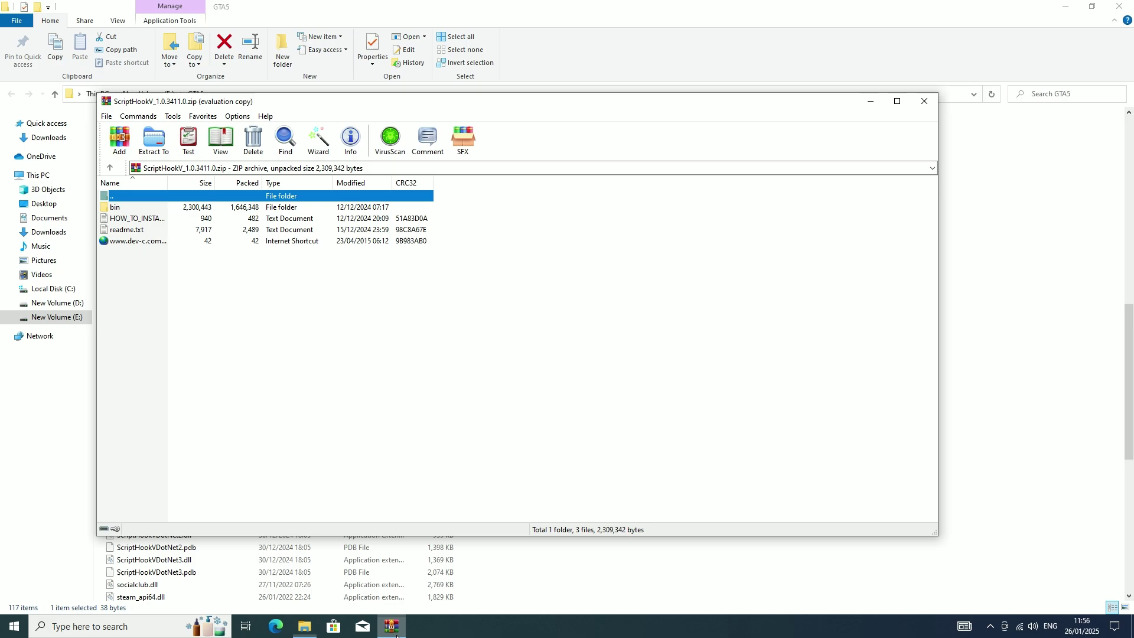
left_click_drag(258, 100, 325, 96)
left_click(382, 567)
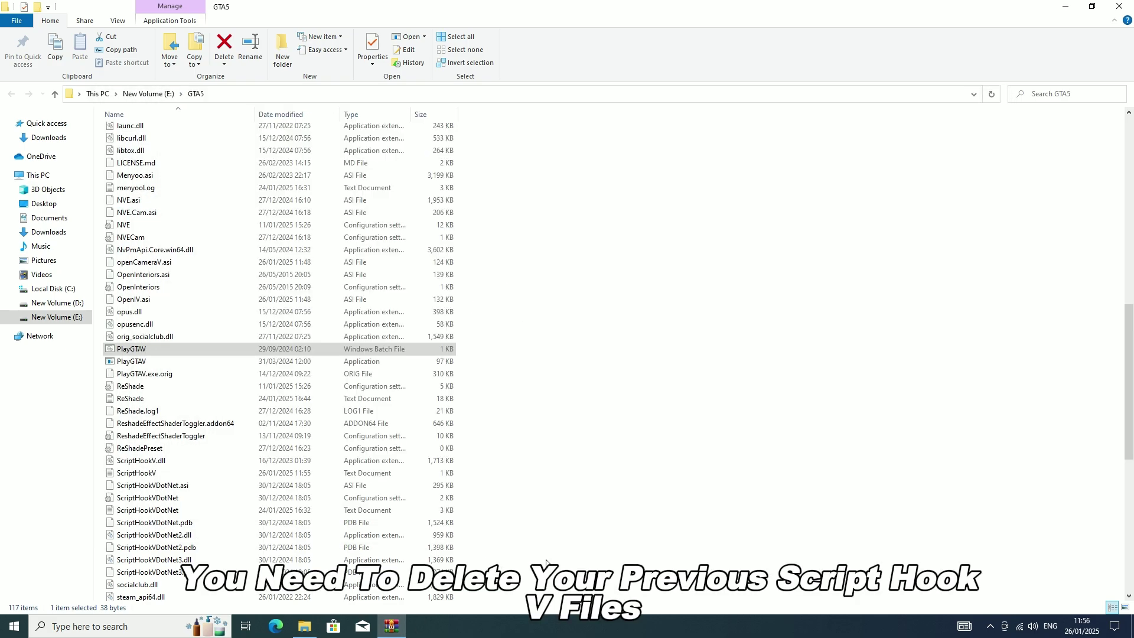
scroll(520, 464, "down", 2)
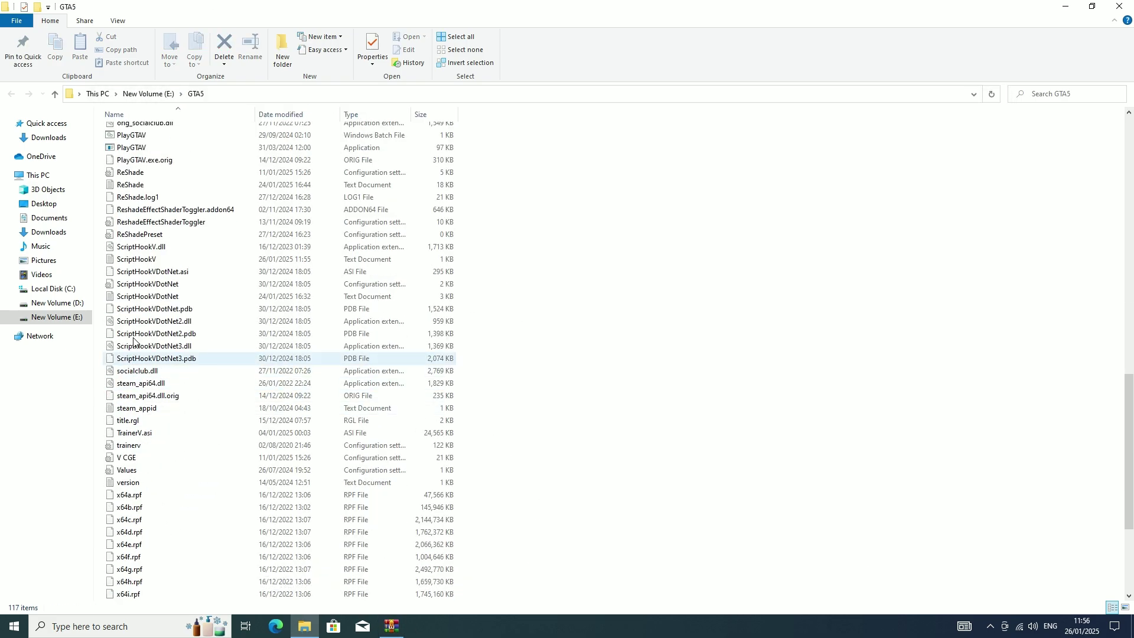
left_click(142, 246)
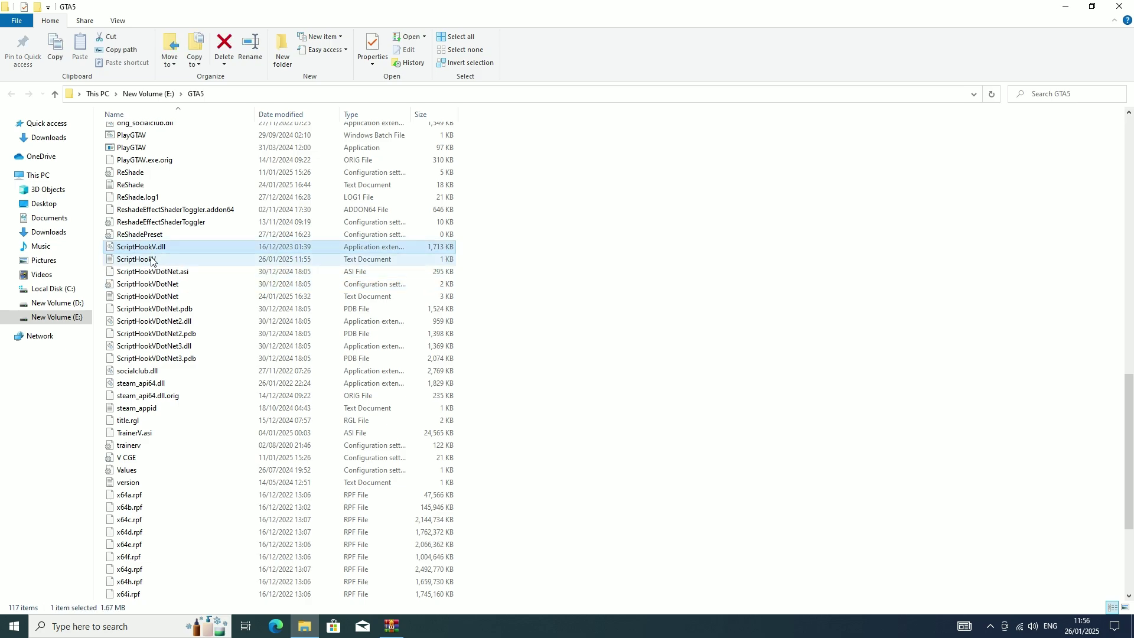
key("Delete")
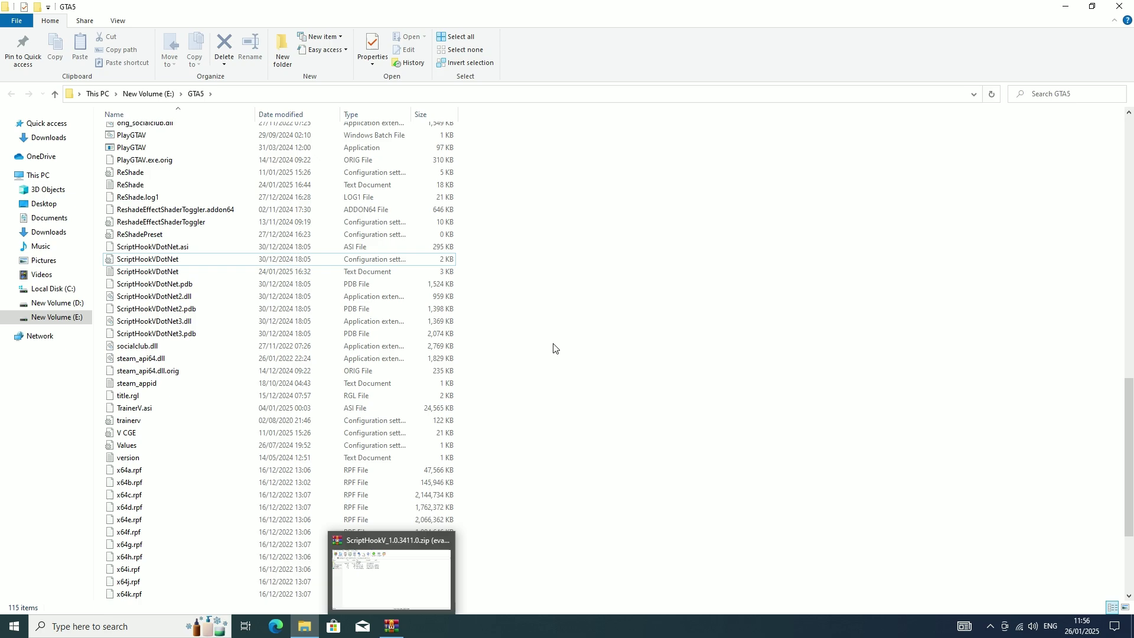
- Drag ScriptHookV.dll and dinput8.dll from the archive into the GTA5 folder, replacing dinput8.dll
left_click(391, 626)
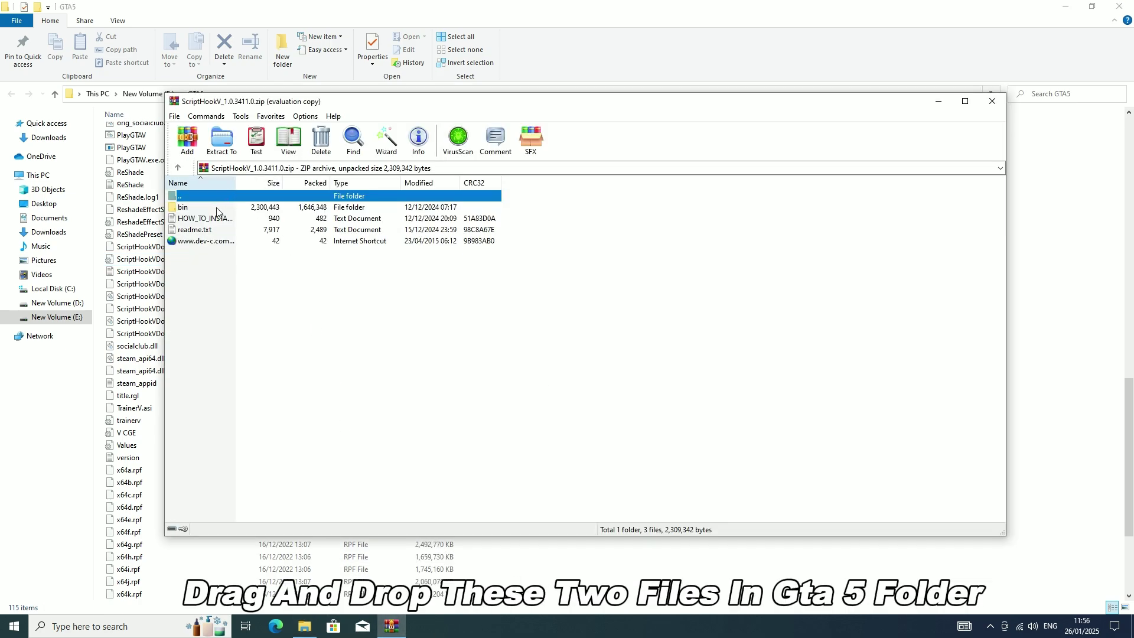
left_click(213, 242)
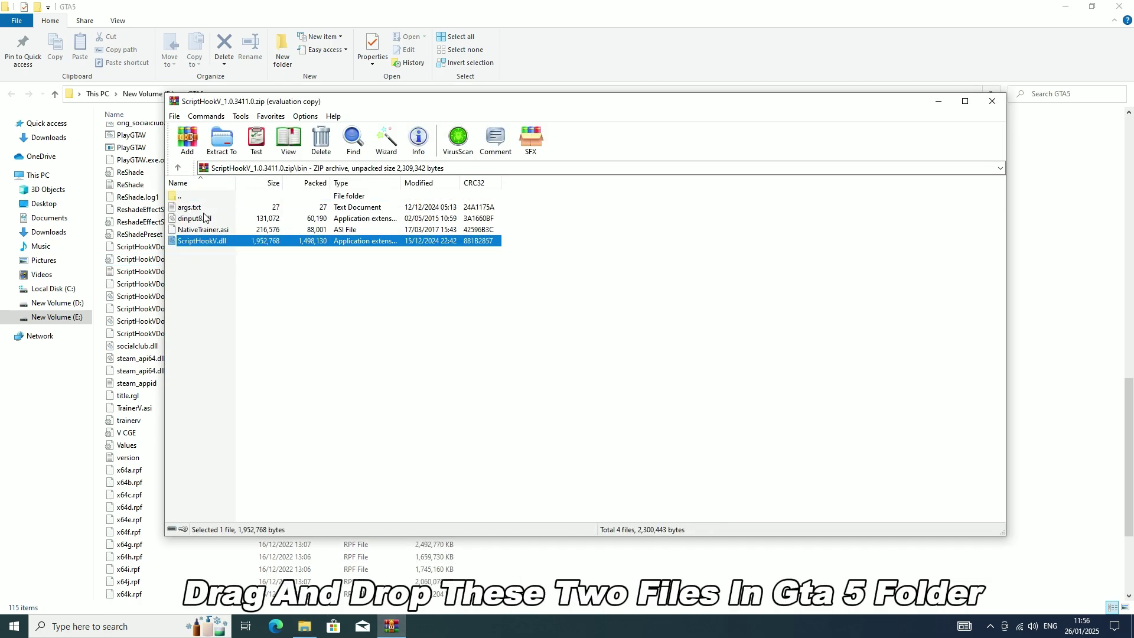
left_click(205, 218, "ctrl")
left_click_drag(229, 221, 619, 498)
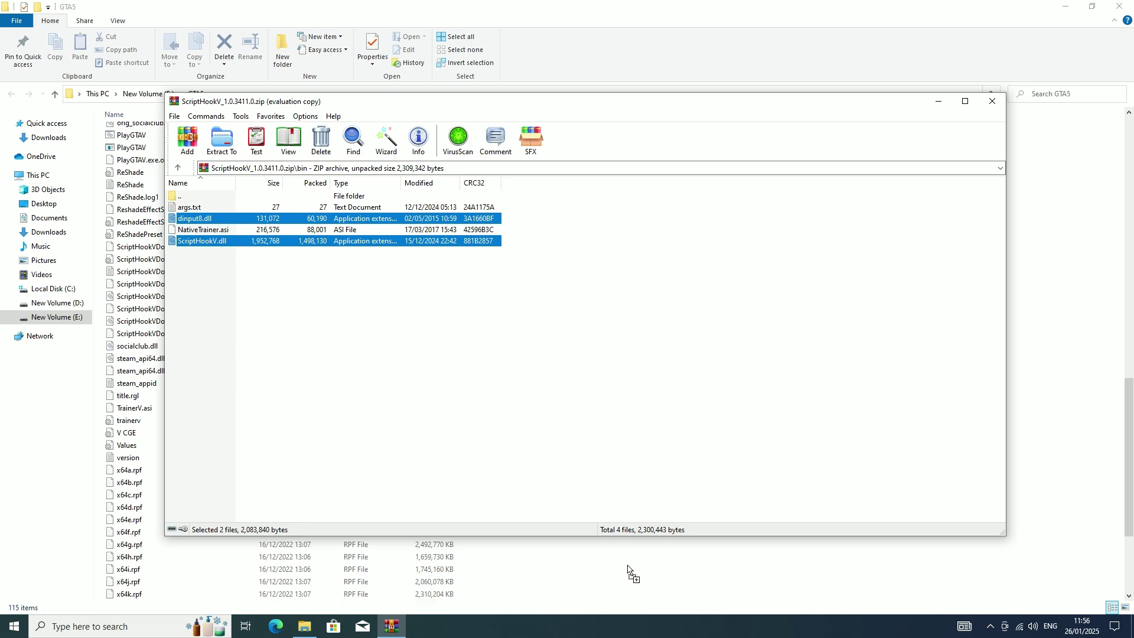
left_click_drag(629, 571, 629, 571)
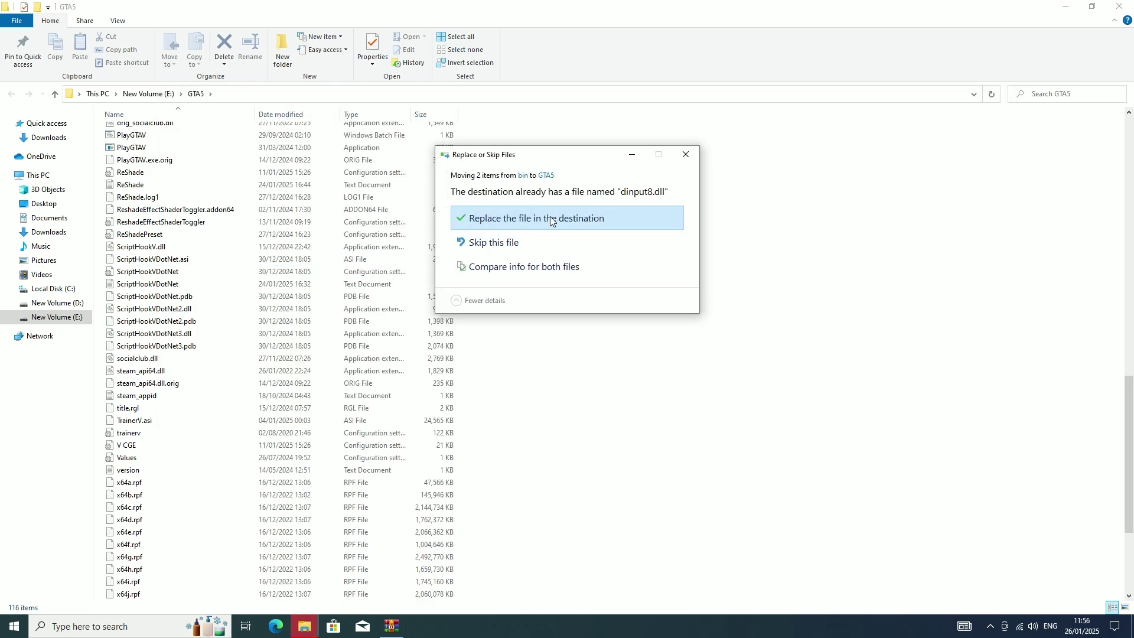
left_click(550, 218)
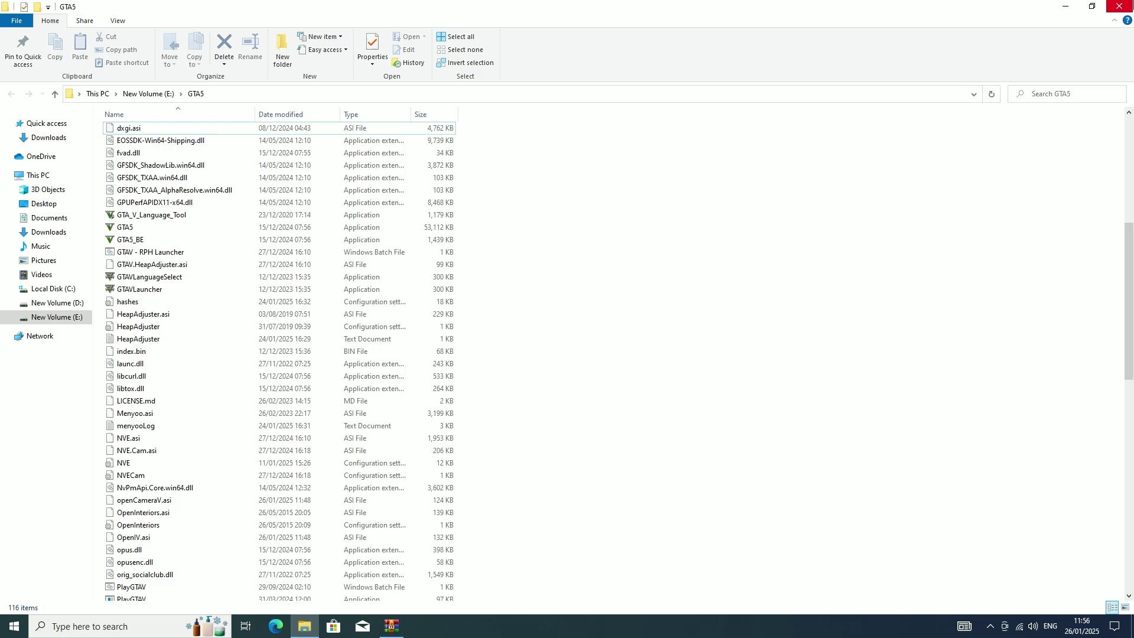
- Close the GTA5 folder and WinRAR archive windows, then refresh the desktop twice
left_click(1118, 6)
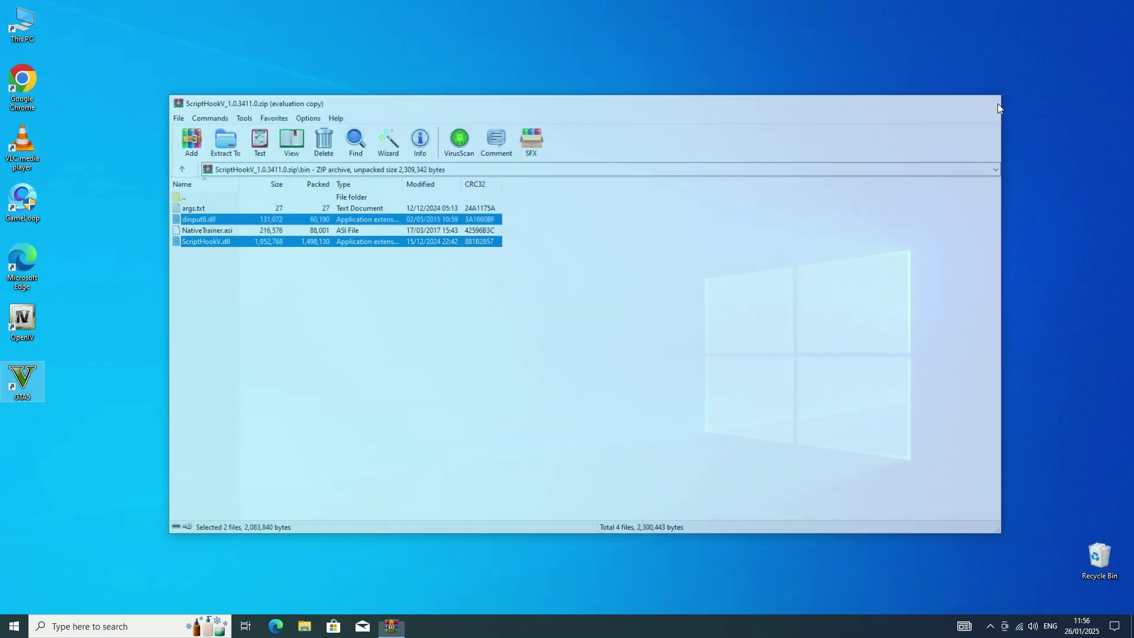
left_click(992, 101)
right_click(478, 105)
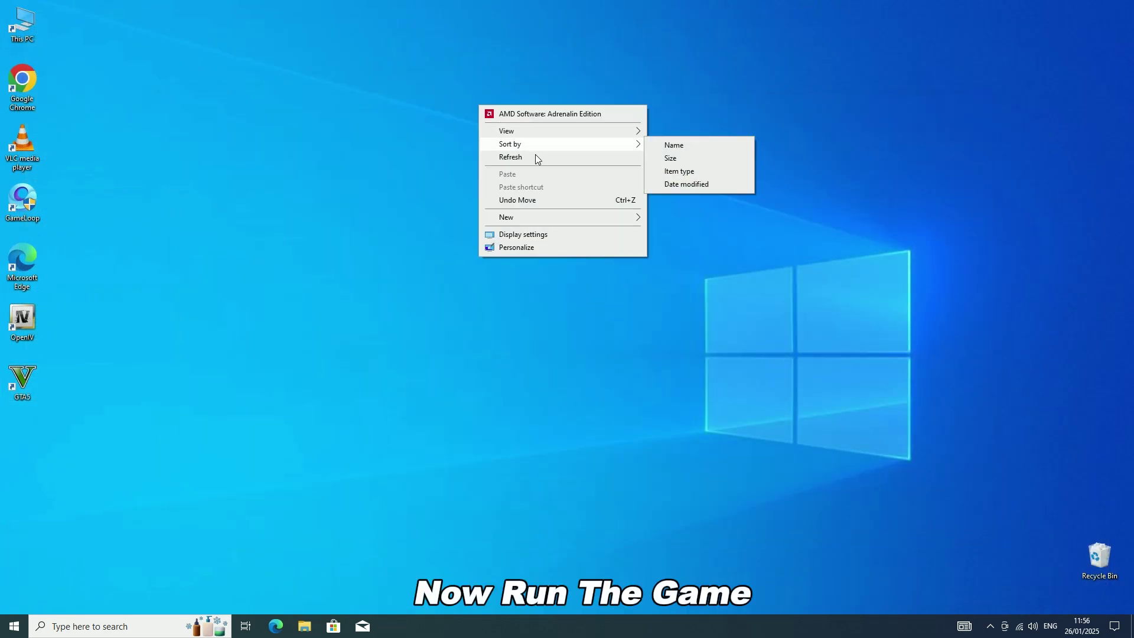
left_click(536, 157)
right_click(391, 183)
left_click(426, 238)
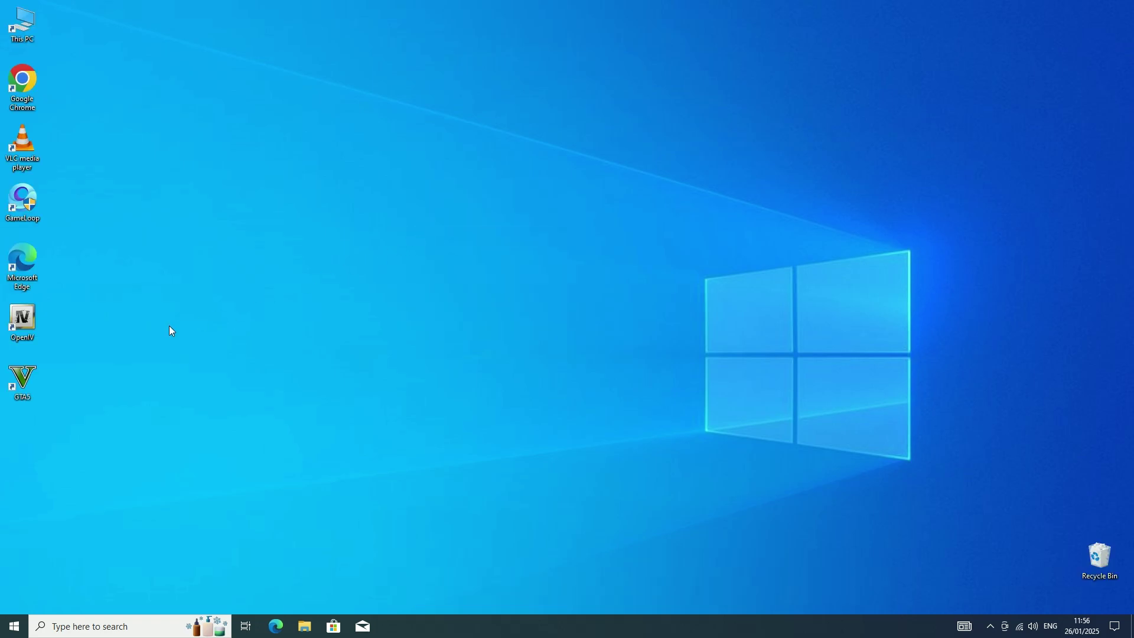